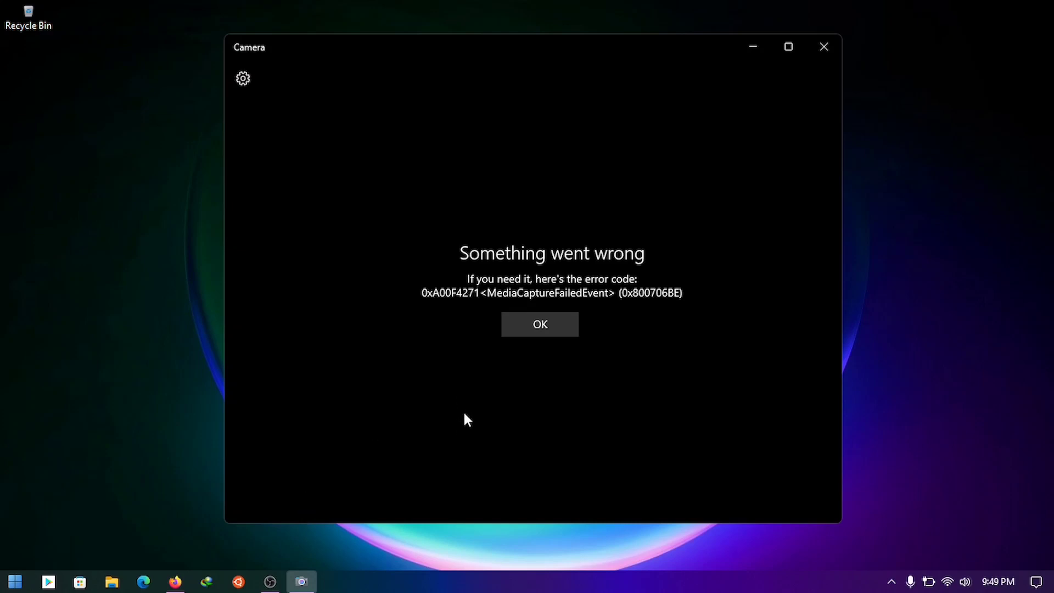
# Step: Dismiss the 0xA00F4271 MediaCaptureFailedEvent error and close the Camera app
pyautogui.click(538, 327)
pyautogui.click(823, 49)
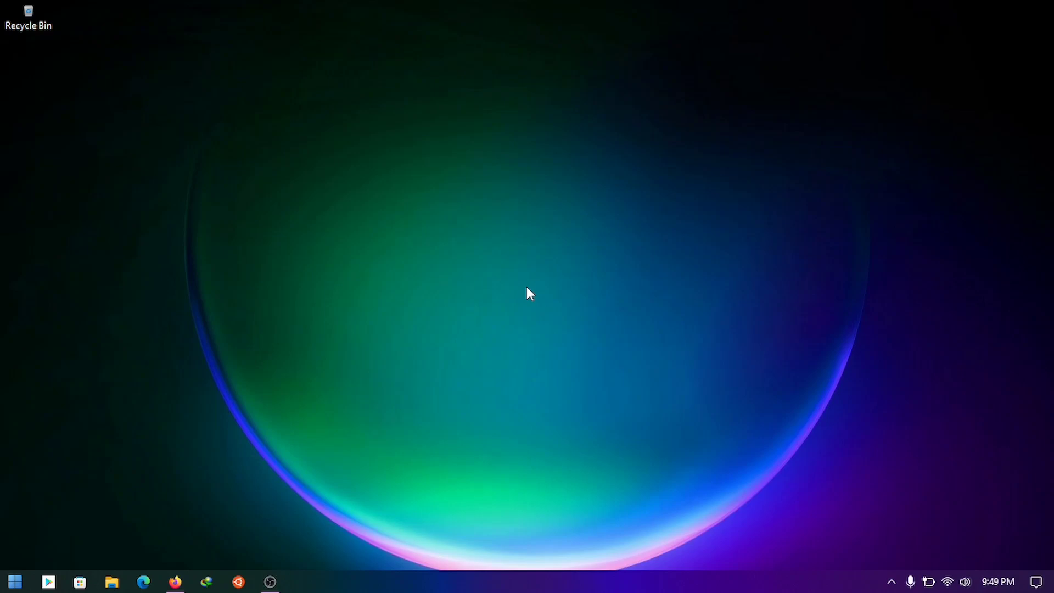
# Step: Search Softpedia's Windows apps for 'hp elitebook 2560p camera', which returns no results
pyautogui.hotkey('alt', 'Tab')
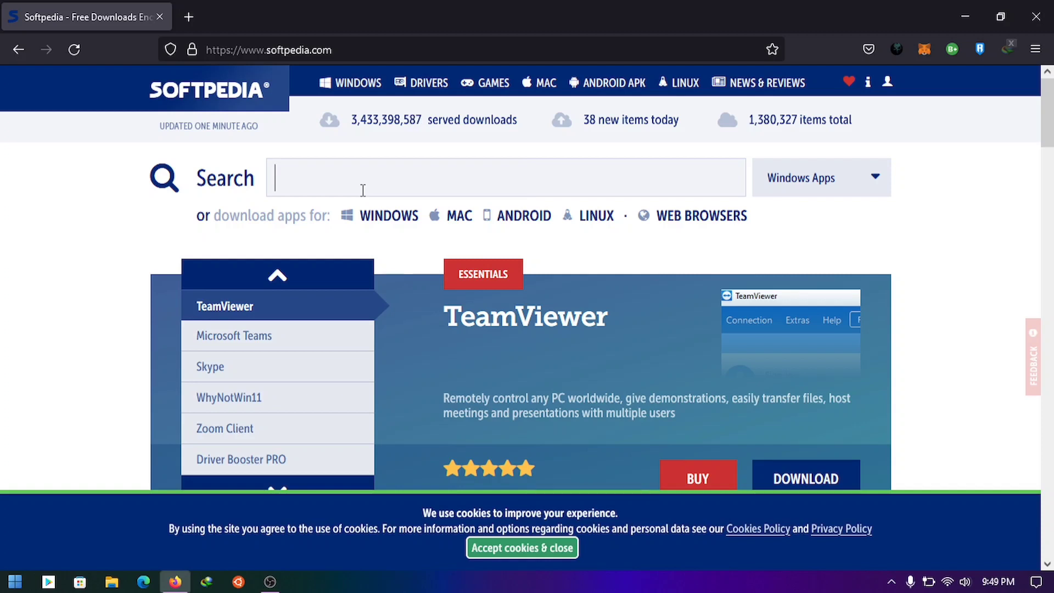
pyautogui.write('hp elite')
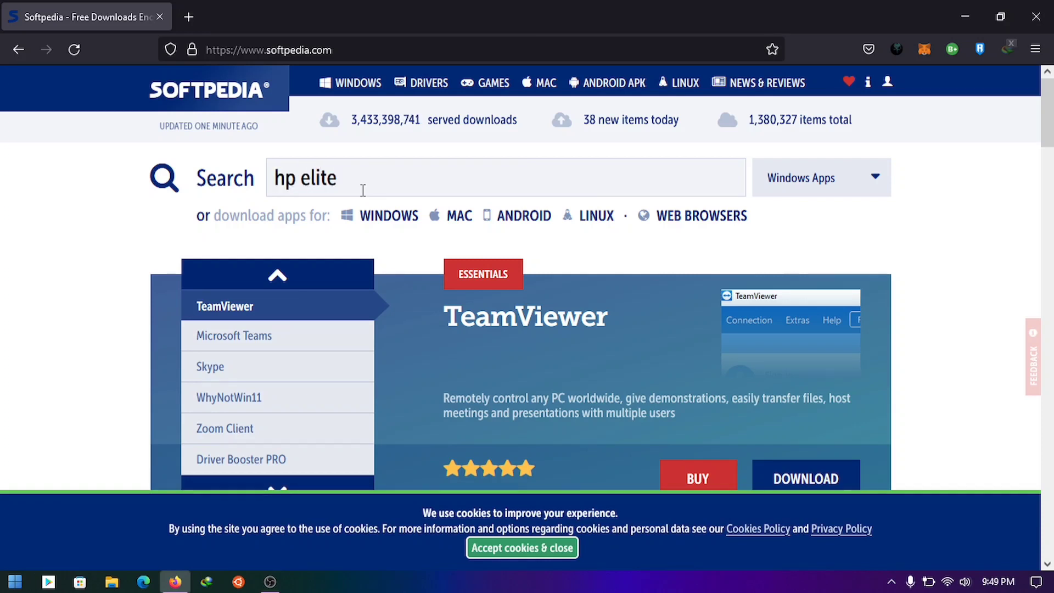
pyautogui.write('book 2560')
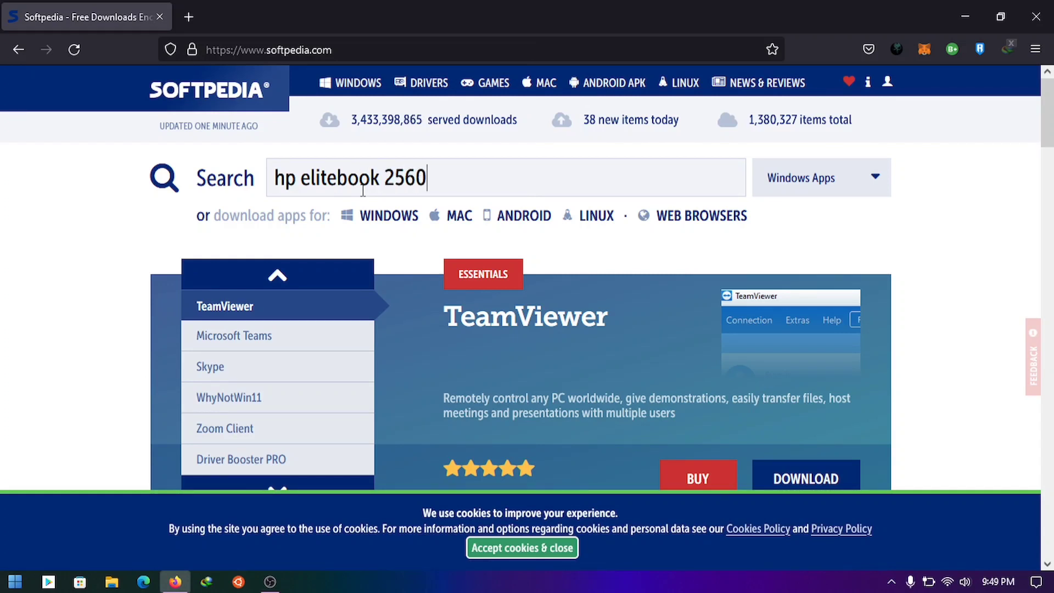
pyautogui.write('p maera')
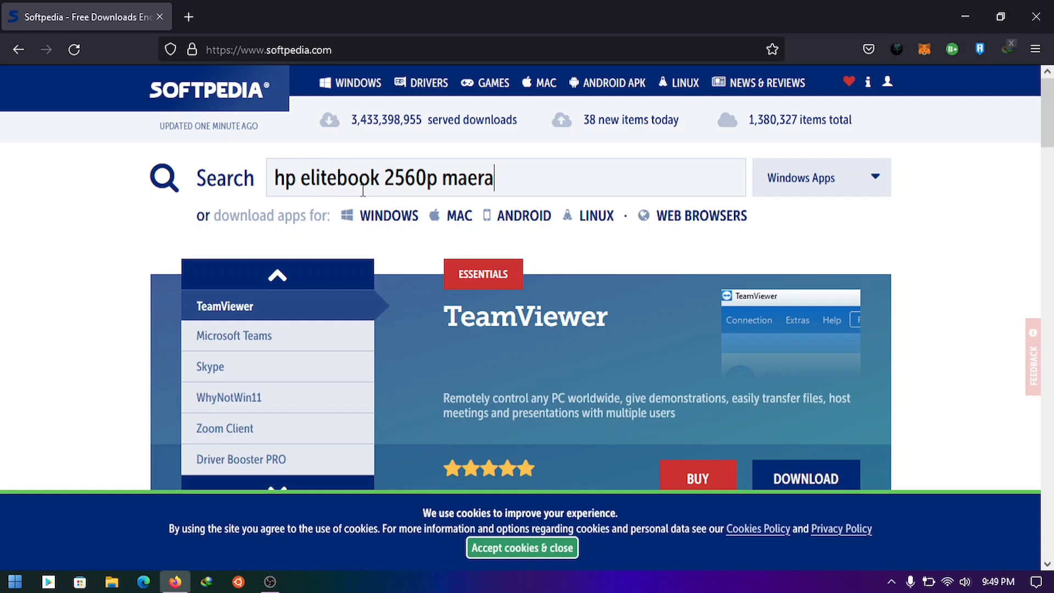
pyautogui.press('BackSpace')
pyautogui.press('BackSpace')
pyautogui.press('BackSpace')
pyautogui.press('BackSpace')
pyautogui.press('BackSpace')
pyautogui.write('ca')
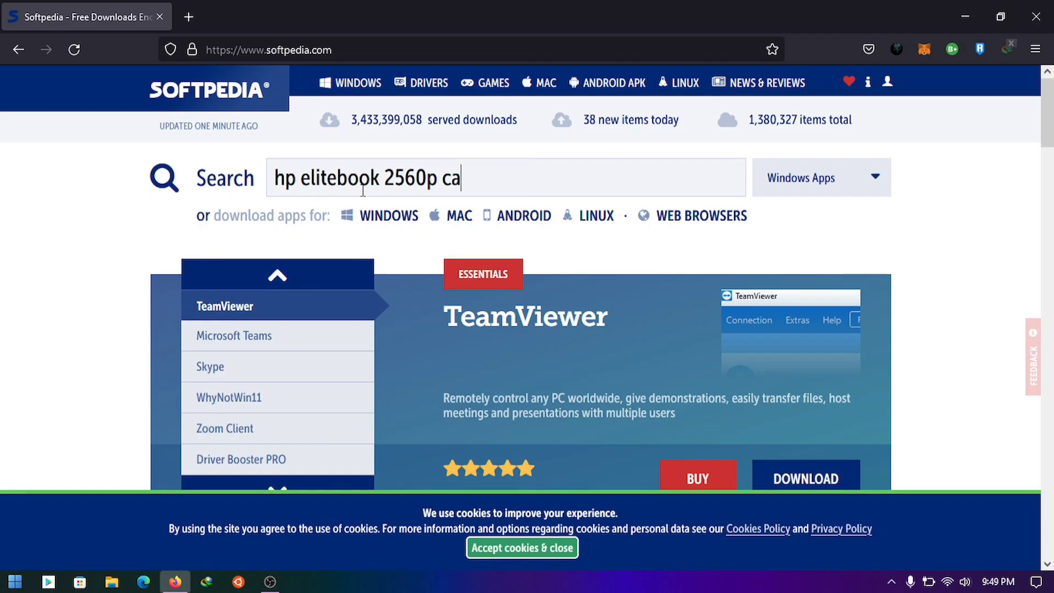
pyautogui.write('mera')
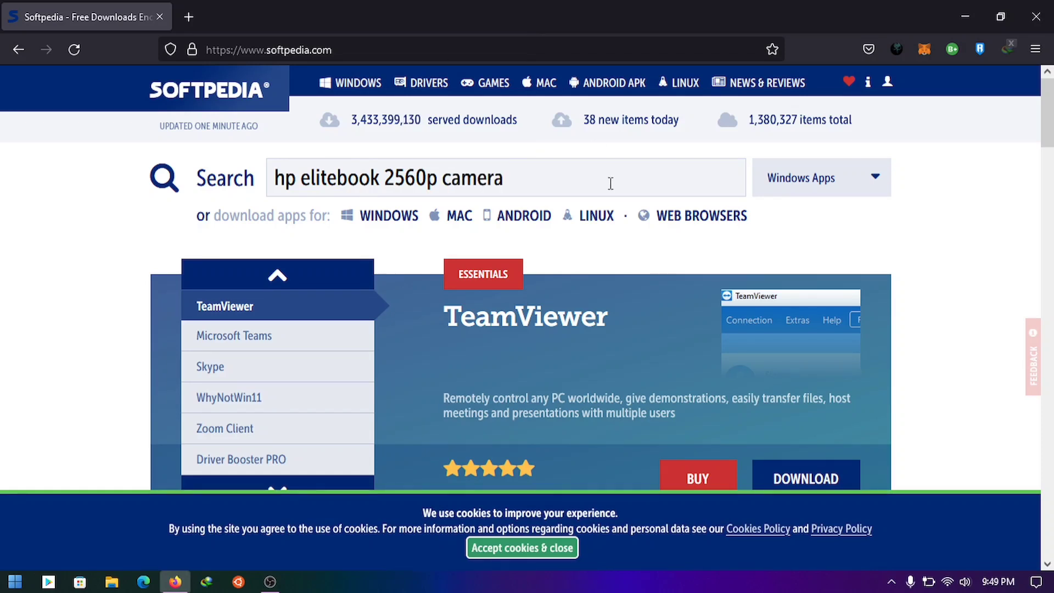
pyautogui.press('Return')
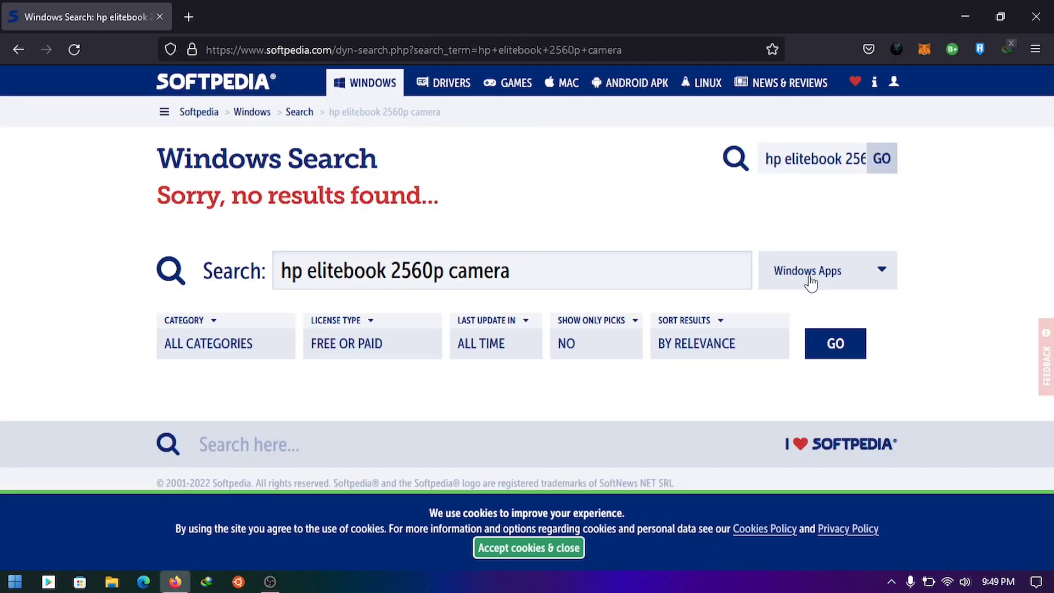
# Step: Rerun the search under Windows Drivers and scroll to the HP EliteBook 2560p Universal Camera Driver result
pyautogui.click(810, 280)
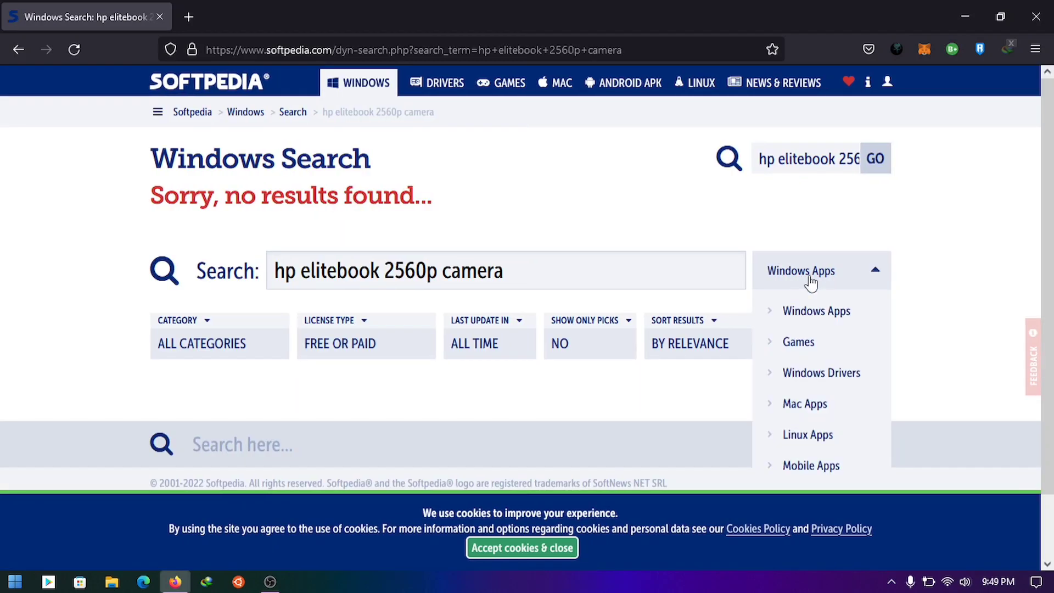
pyautogui.click(827, 385)
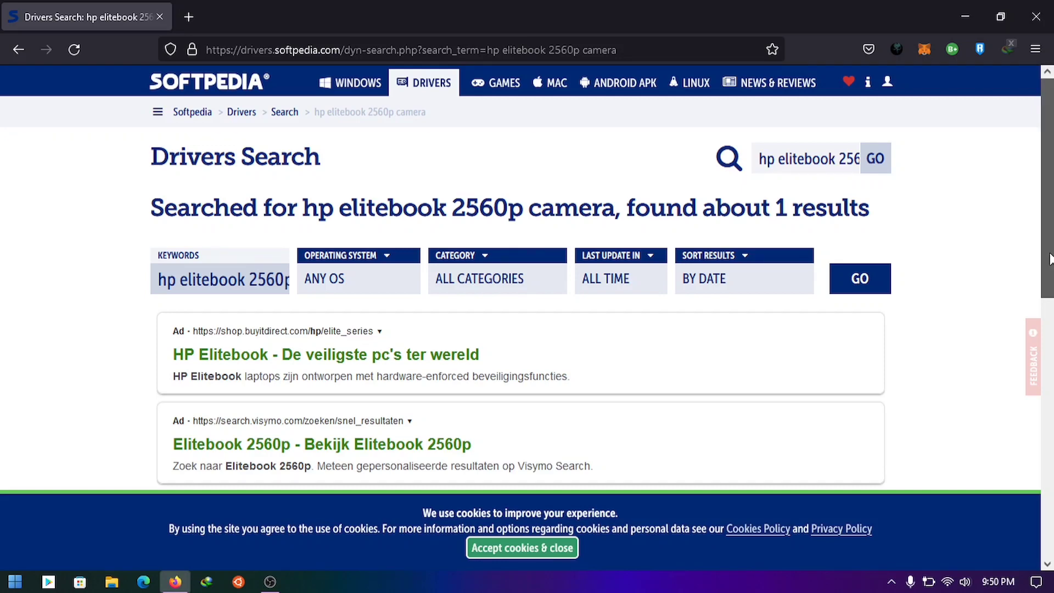
pyautogui.moveTo(1050, 259); pyautogui.dragTo(1043, 536)
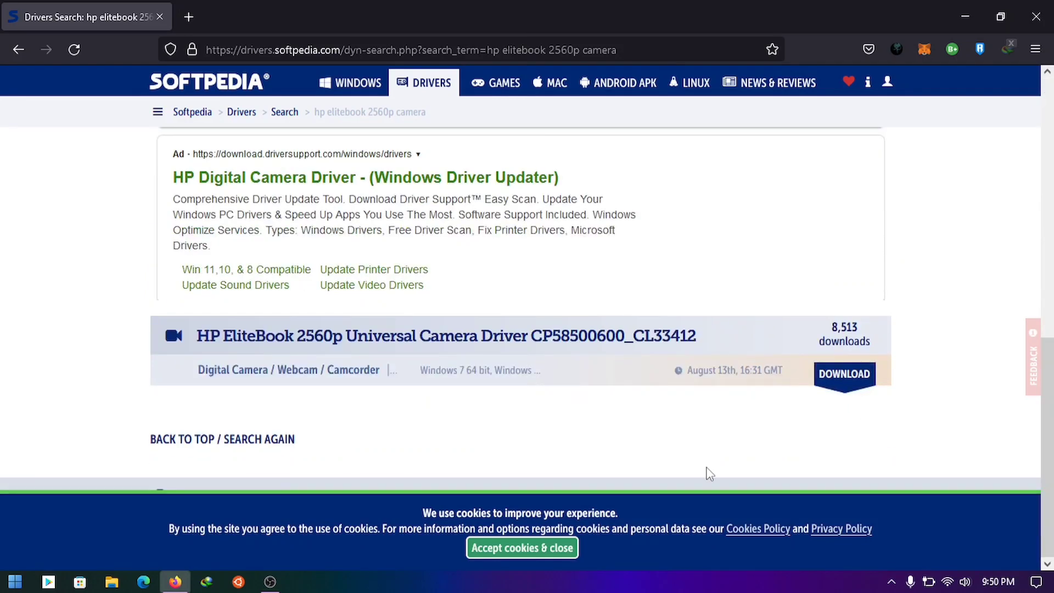
# Step: Download the 17.1 MB installer sp53111.exe via Softpedia Secure Download (US) and confirm it finished
pyautogui.click(835, 383)
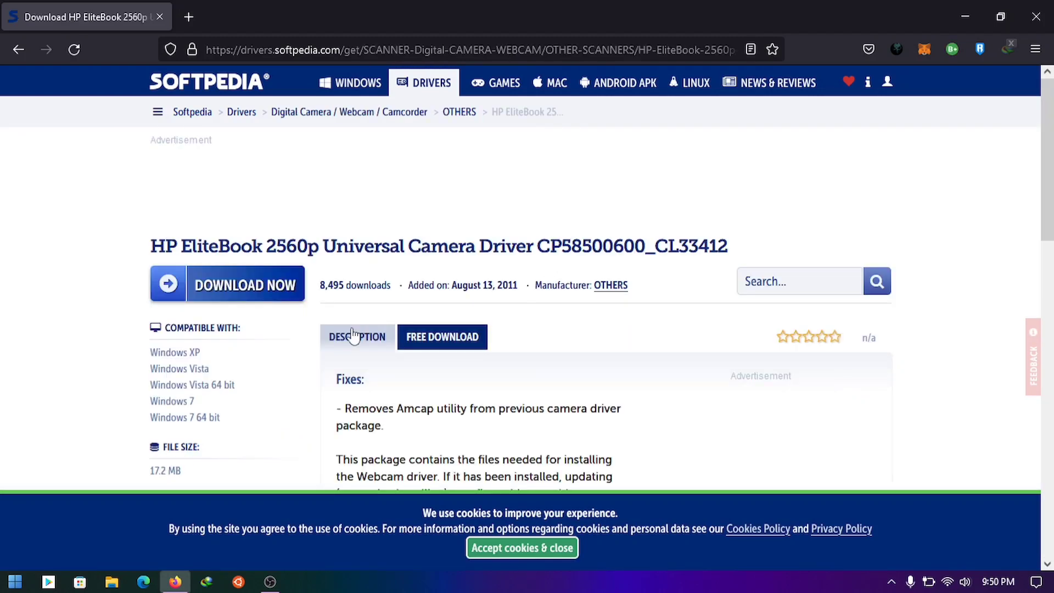
pyautogui.click(257, 291)
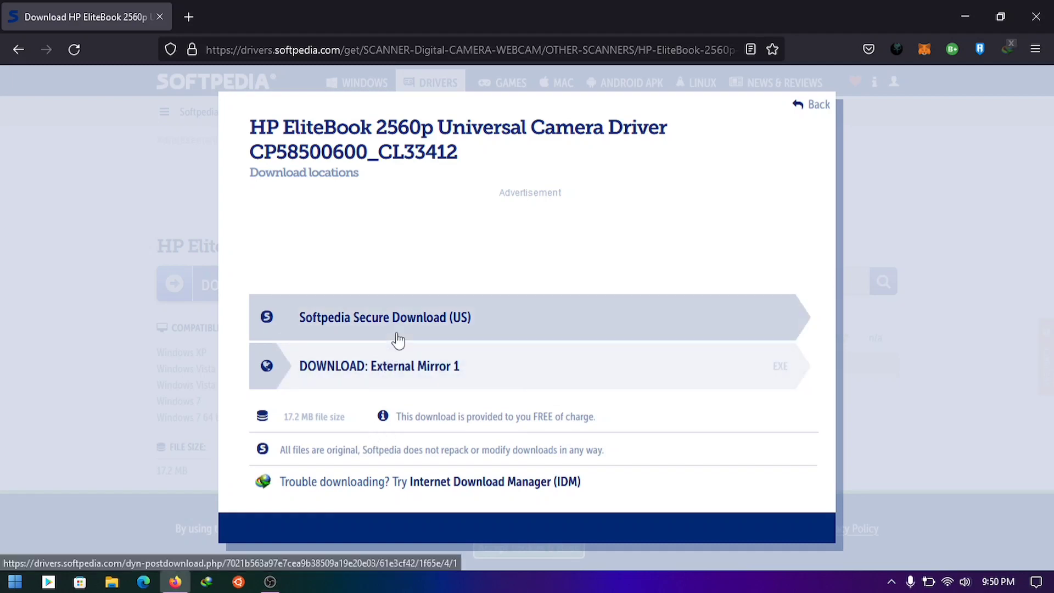
pyautogui.click(398, 340)
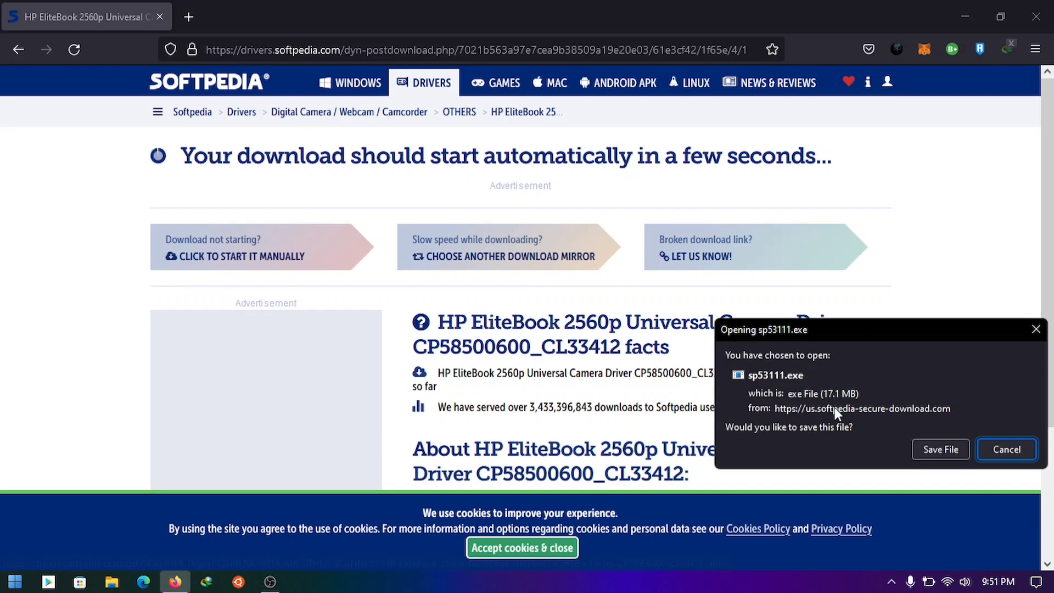
pyautogui.click(916, 449)
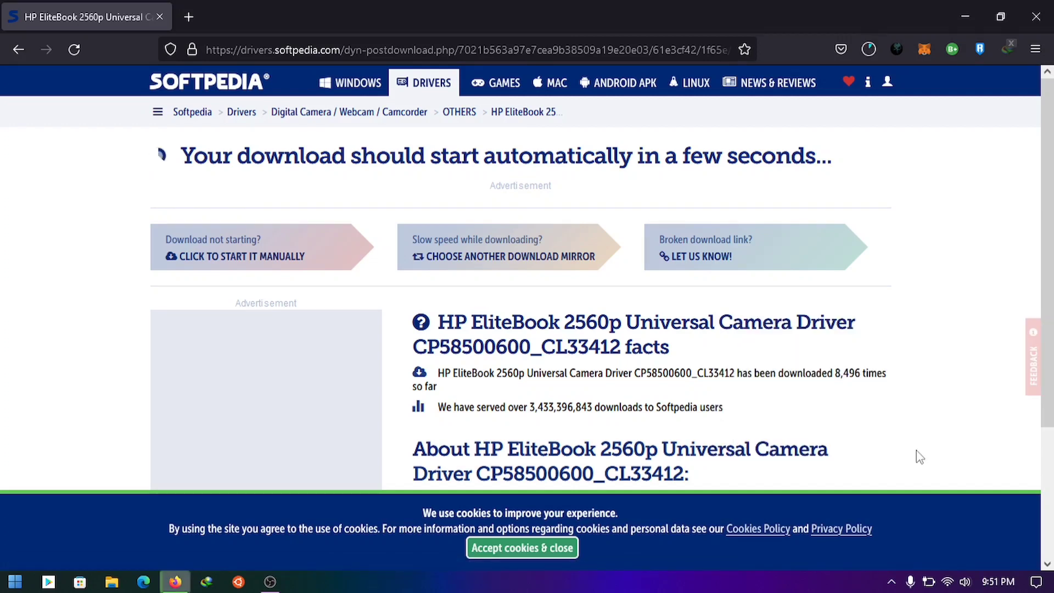
pyautogui.click(863, 55)
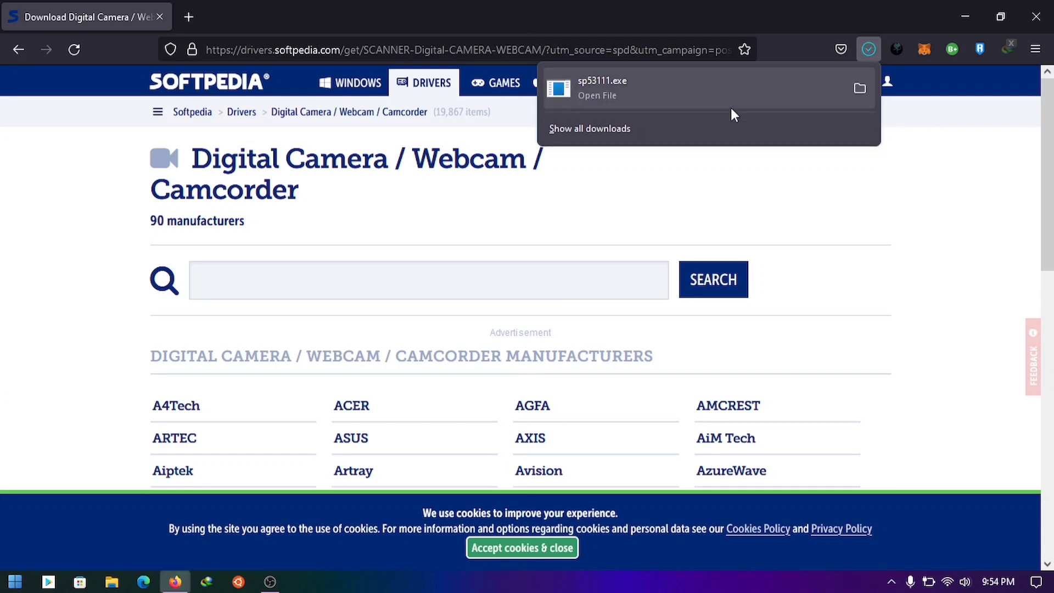
# Step: Close Firefox and run sp53111.exe from the Downloads folder as administrator
pyautogui.click(1035, 16)
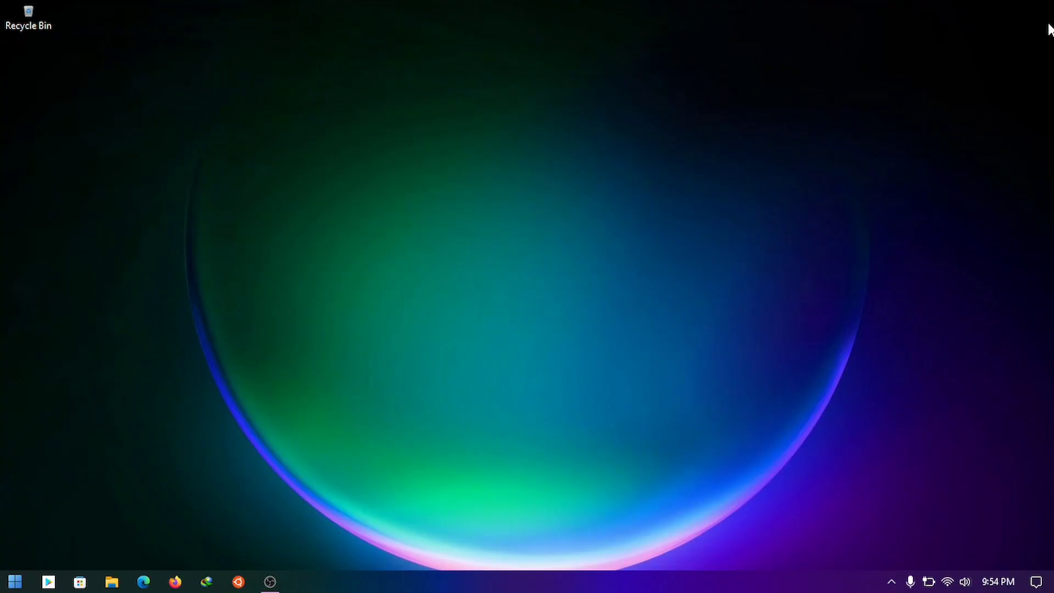
pyautogui.click(112, 581)
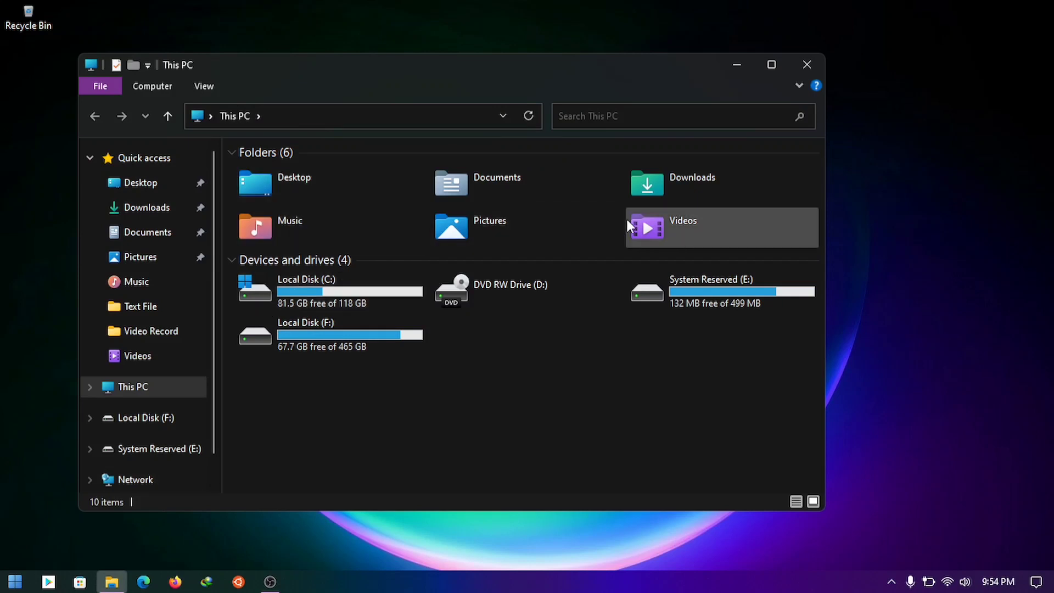
pyautogui.doubleClick(648, 188)
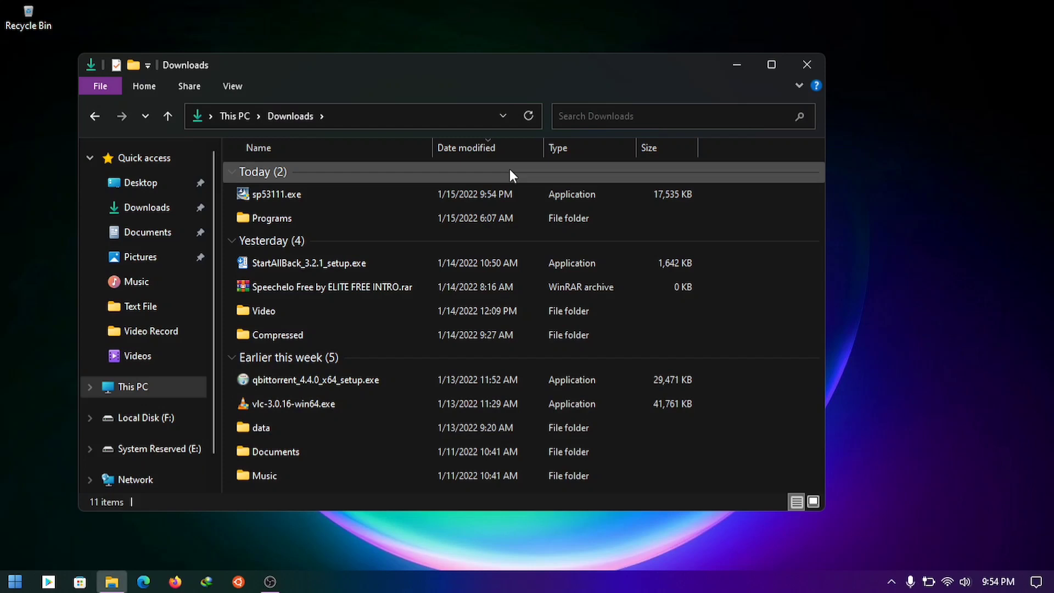
pyautogui.rightClick(434, 193)
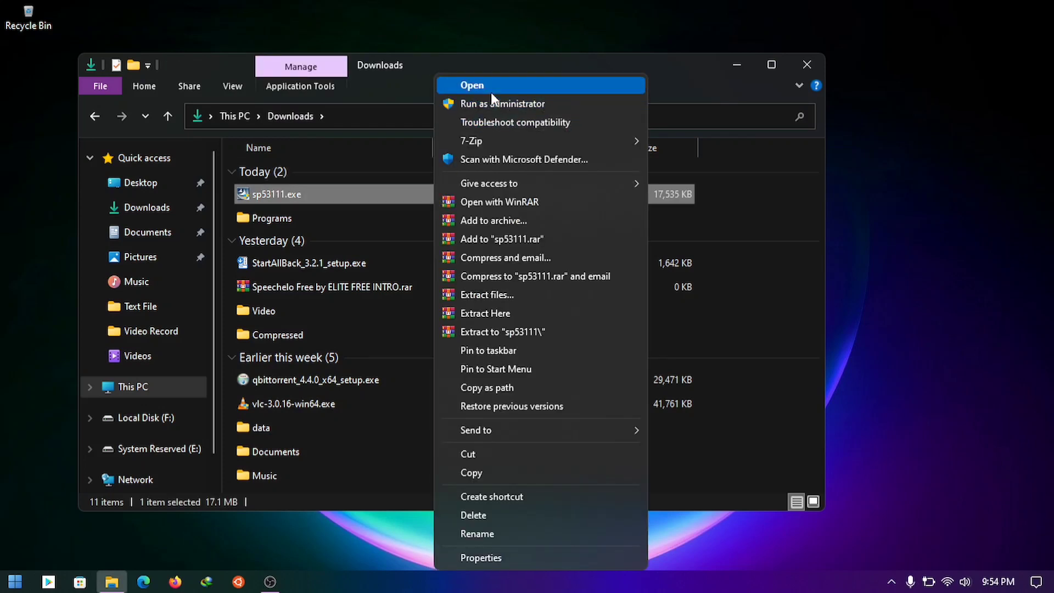
pyautogui.click(491, 104)
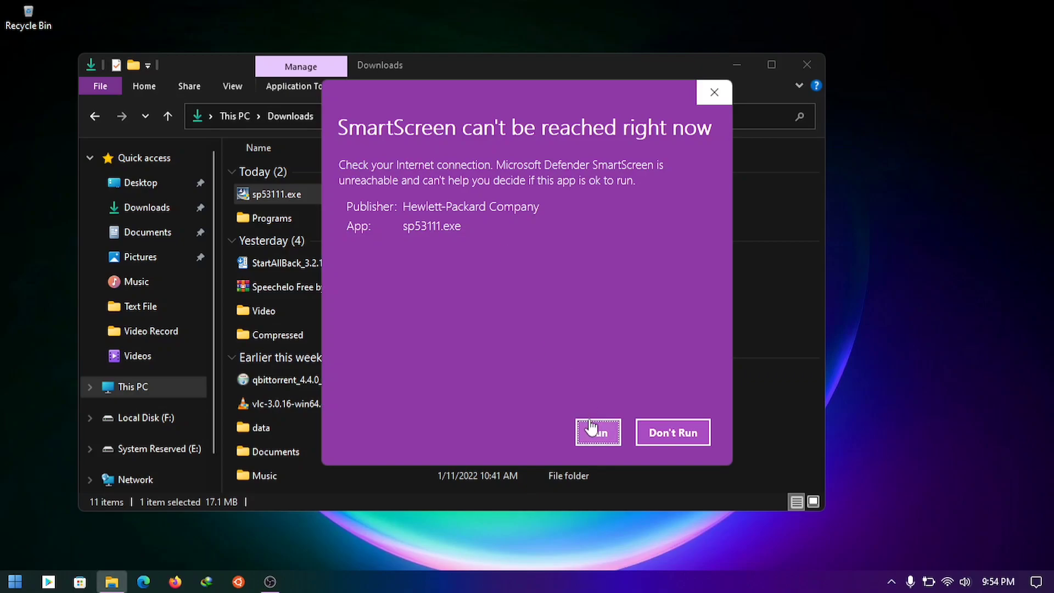
# Step: Run the installer past SmartScreen, accept the license and extract files to c:\swsetup\SP53111
pyautogui.click(593, 439)
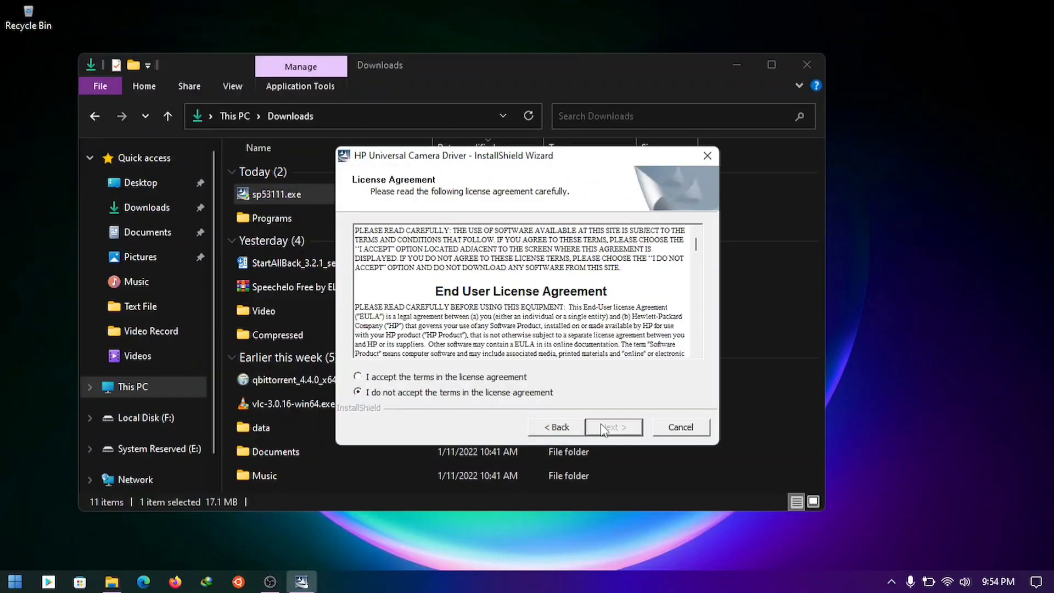
pyautogui.click(438, 378)
pyautogui.click(614, 428)
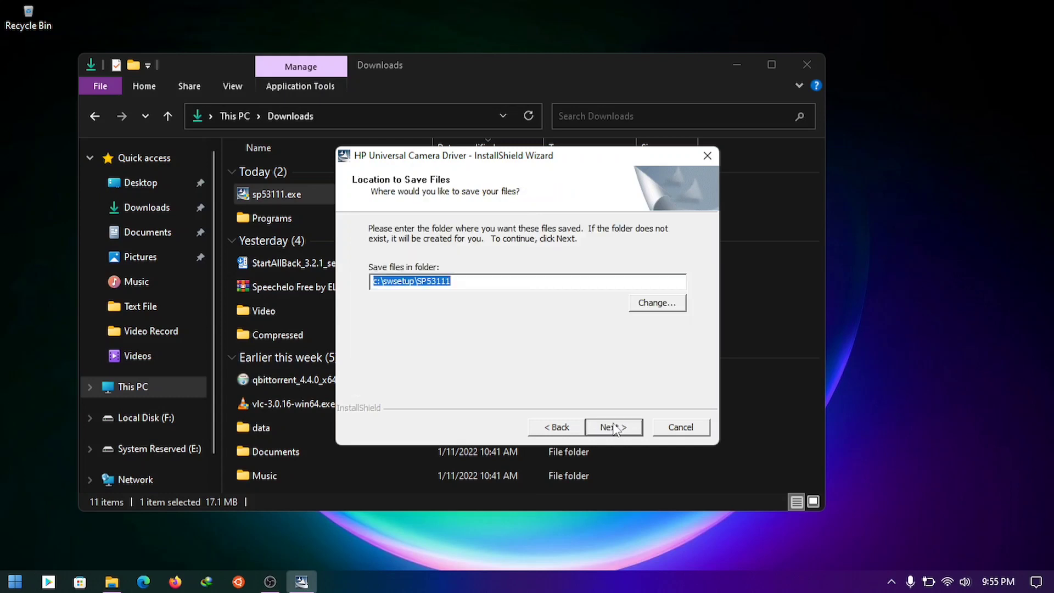
pyautogui.click(613, 427)
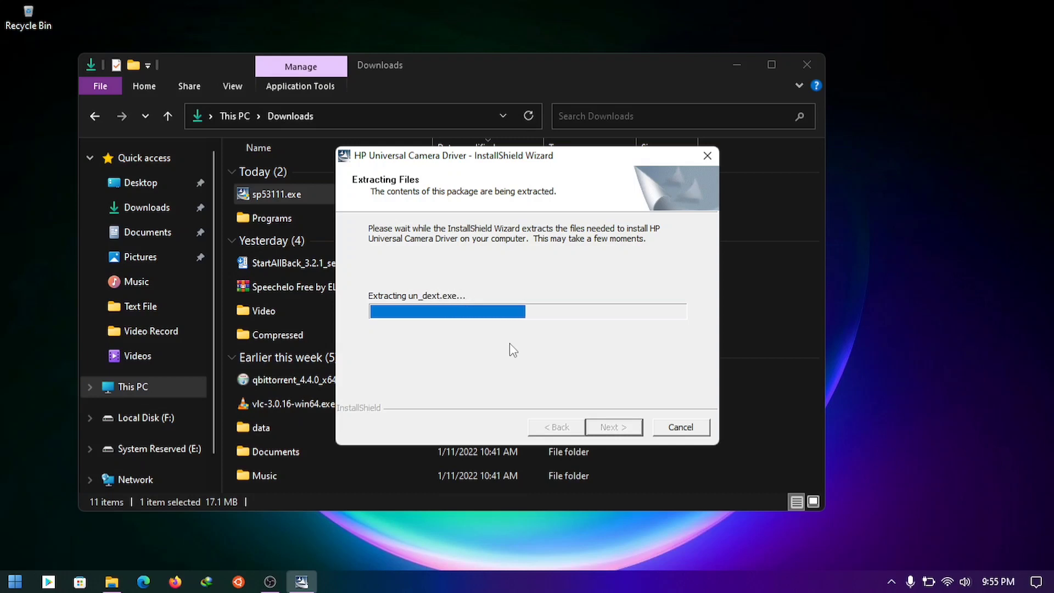
pyautogui.click(736, 65)
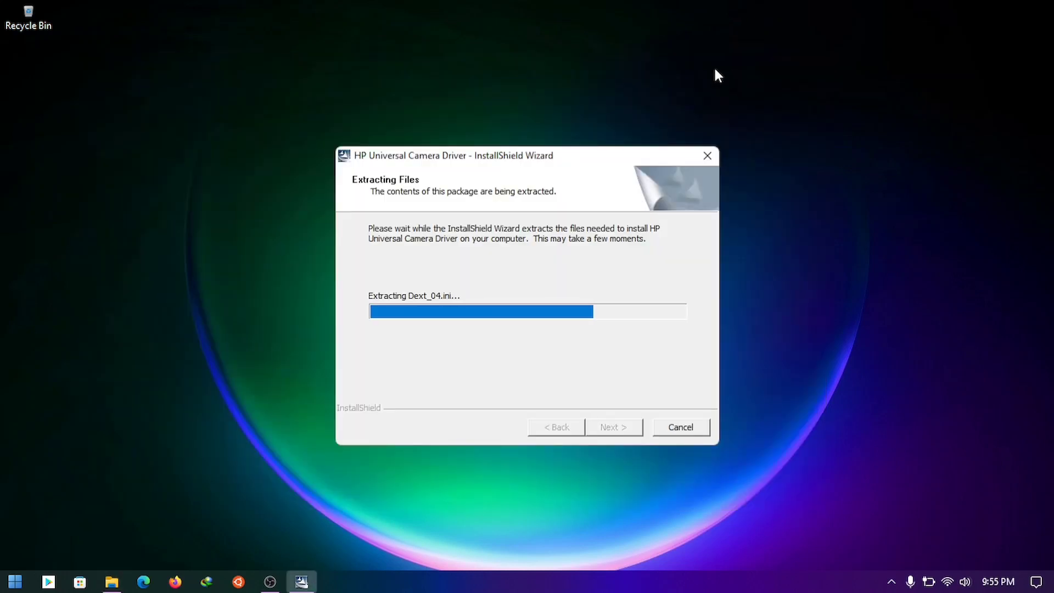
pyautogui.moveTo(583, 152); pyautogui.dragTo(553, 137)
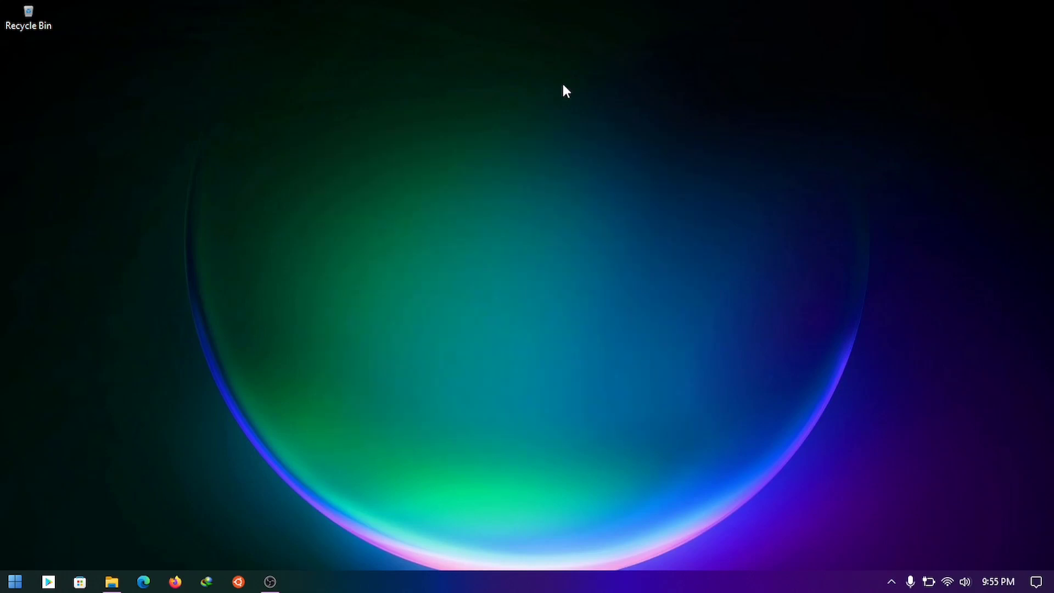
# Step: Search the Start menu for 'device manager' and open Device Manager from the results
pyautogui.click(15, 582)
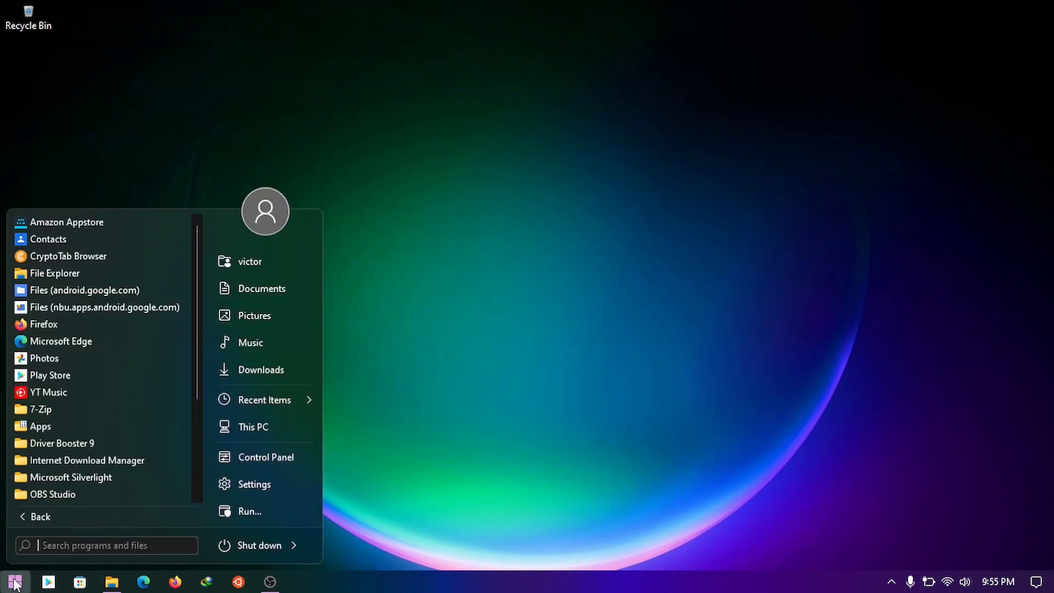
pyautogui.write('device')
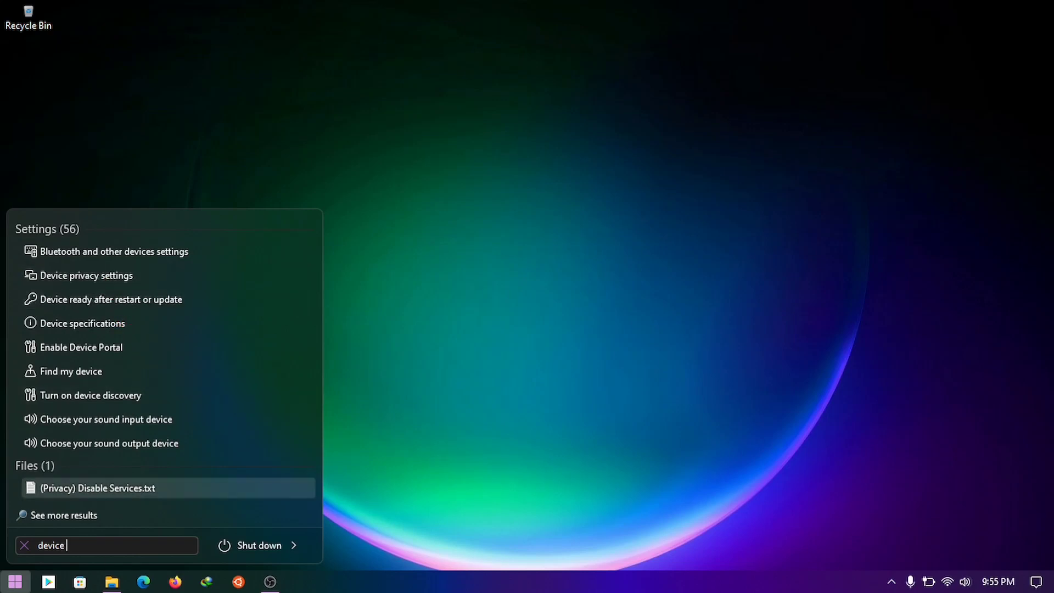
pyautogui.write('mange')
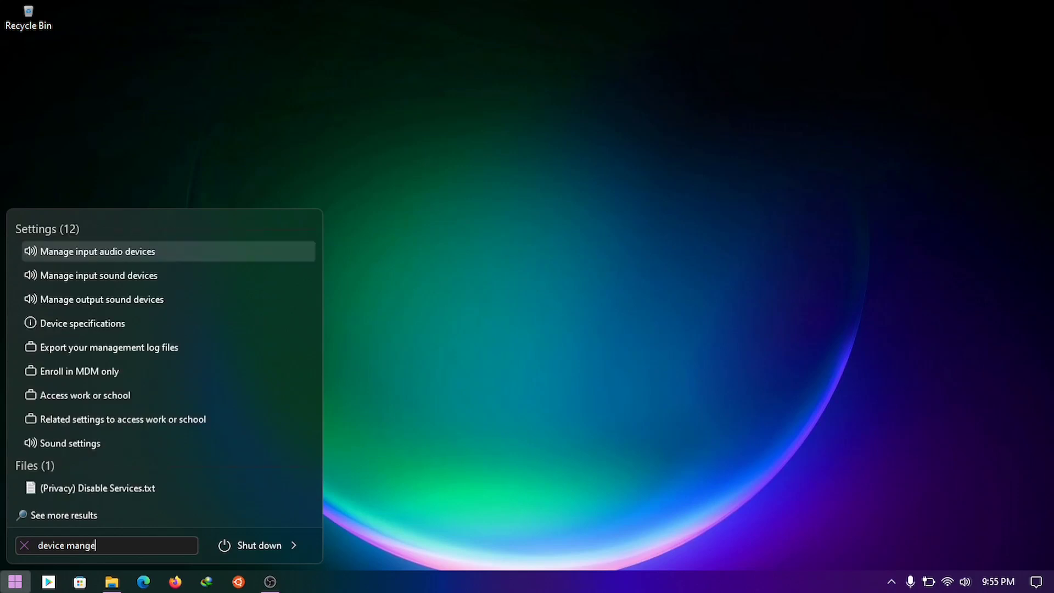
pyautogui.write('r')
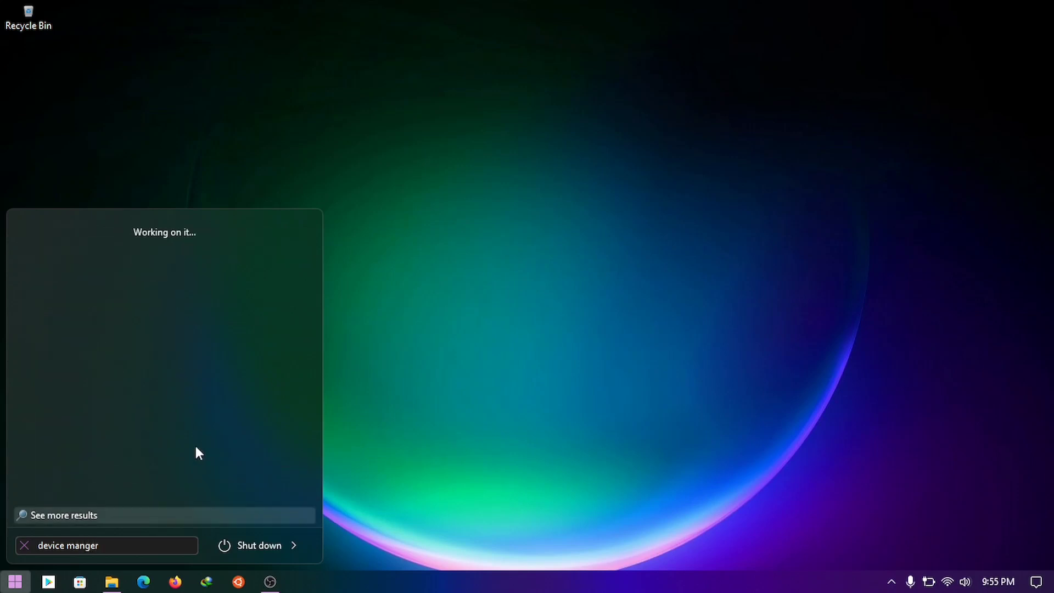
pyautogui.press('BackSpace')
pyautogui.press('BackSpace')
pyautogui.press('BackSpace')
pyautogui.write('a')
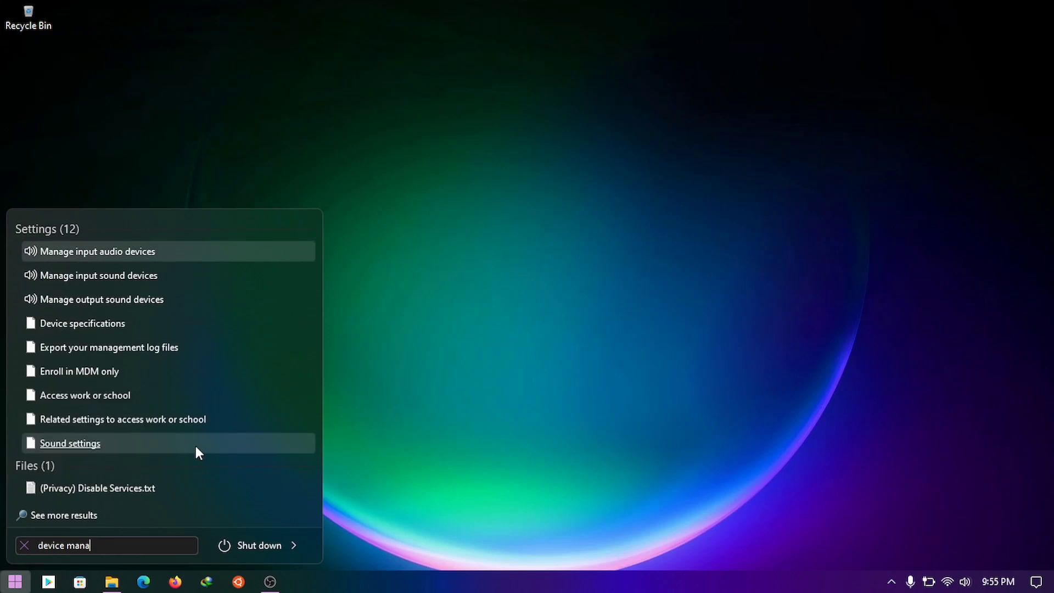
pyautogui.write('ger')
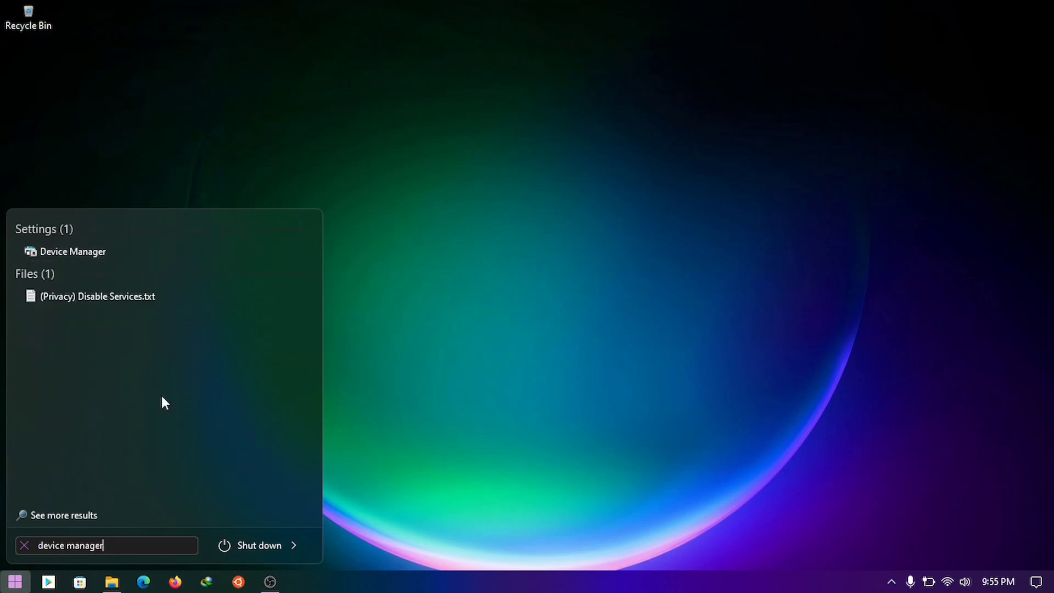
pyautogui.click(80, 250)
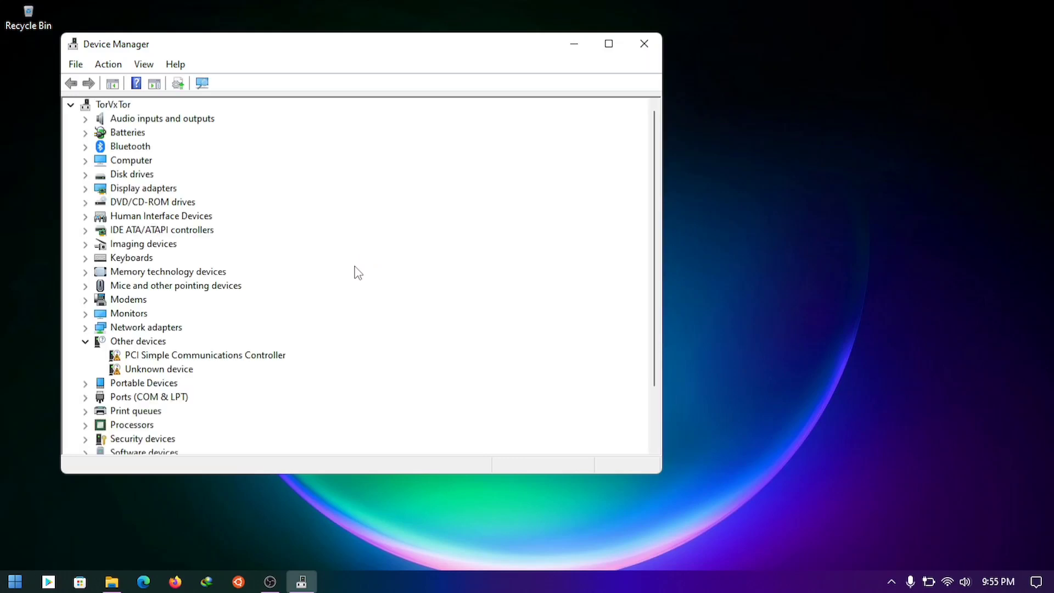
# Step: Expand Imaging devices and bring up the actions menu for HP HD Webcam [Fixed]
pyautogui.moveTo(347, 44); pyautogui.dragTo(484, 46)
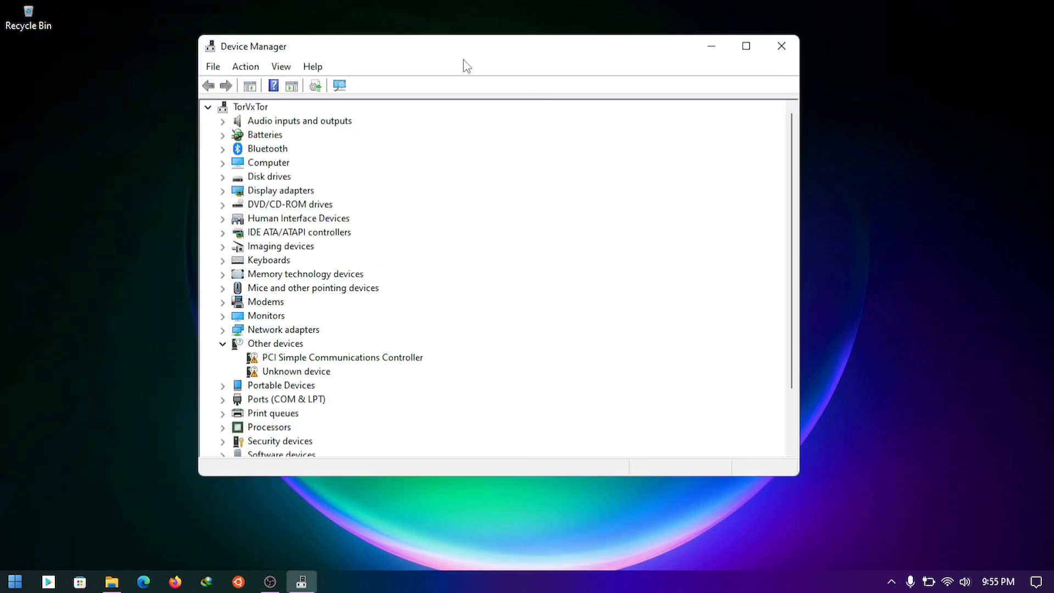
pyautogui.click(223, 246)
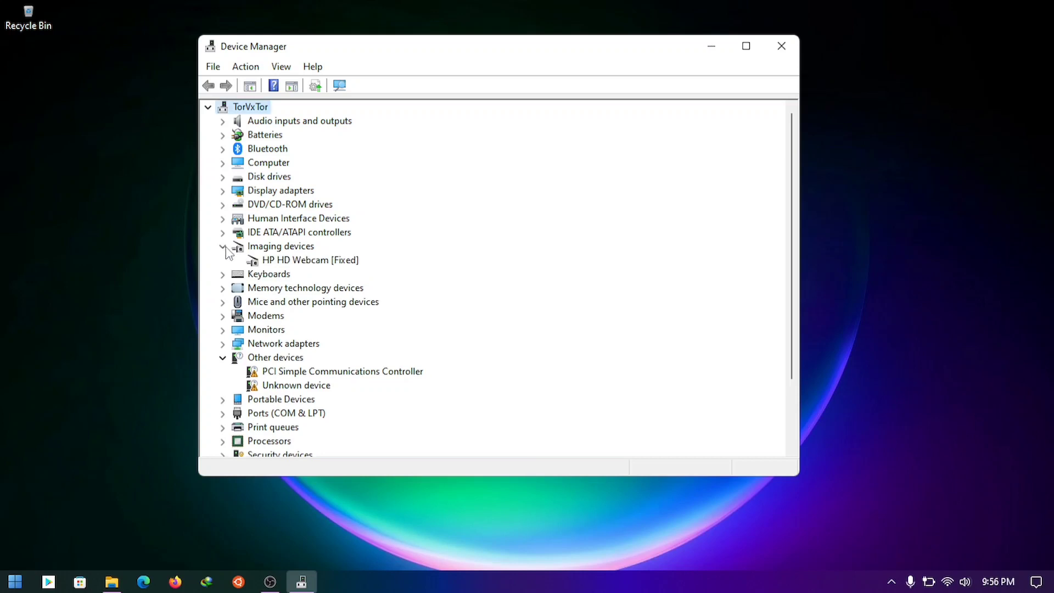
pyautogui.click(277, 263)
pyautogui.rightClick(279, 266)
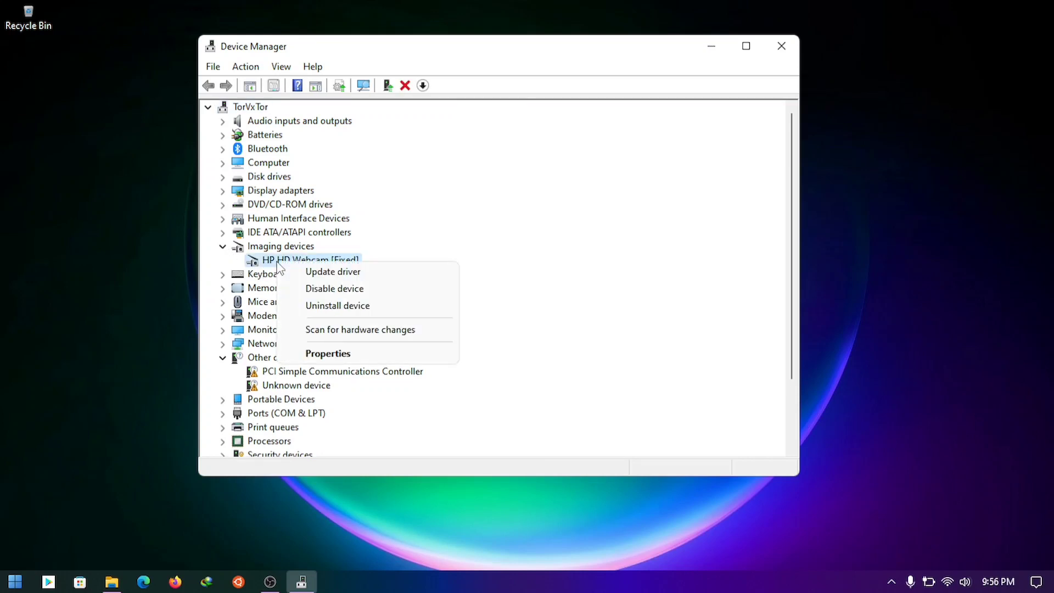
# Step: Update the webcam to the USB Video Device driver from the local driver list, then close Device Manager
pyautogui.click(334, 270)
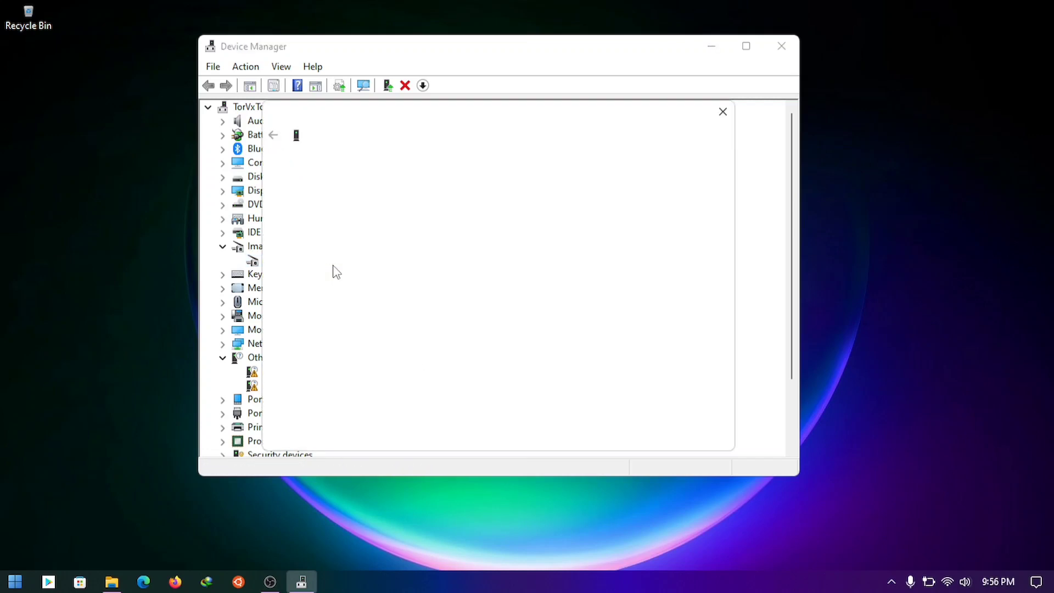
pyautogui.click(366, 323)
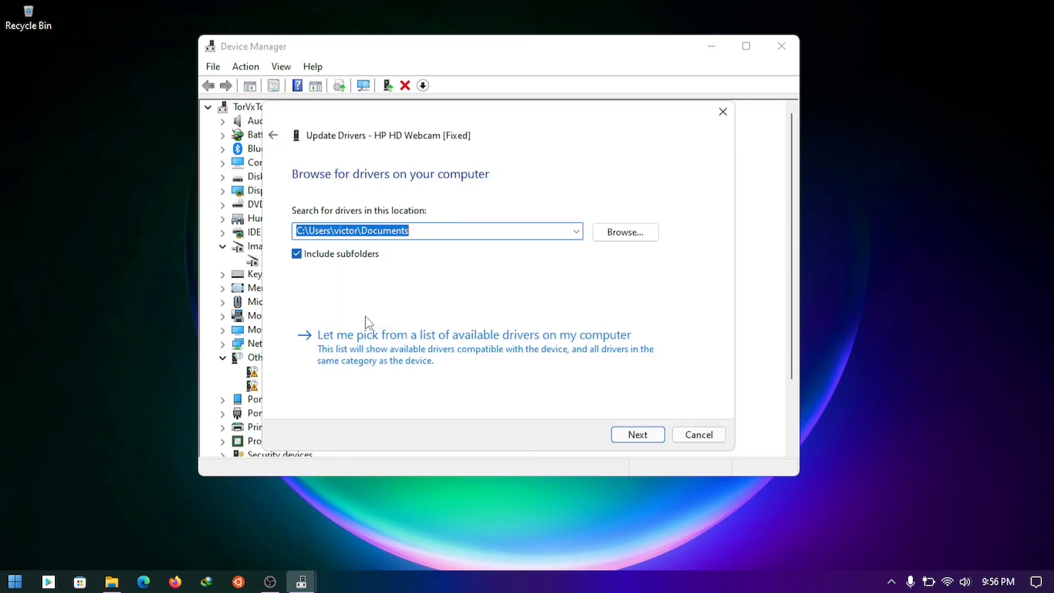
pyautogui.click(369, 334)
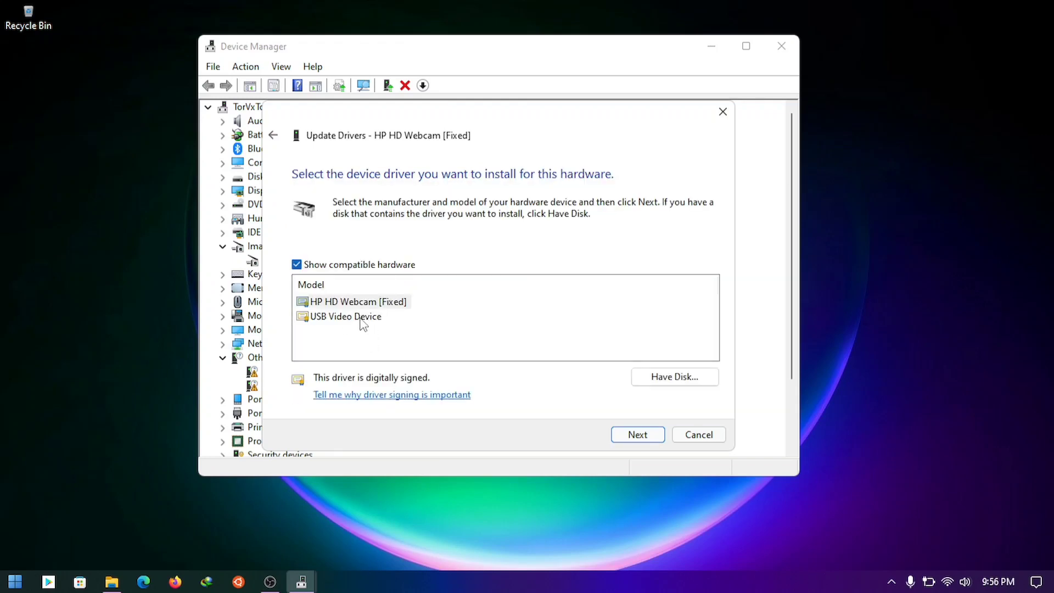
pyautogui.click(363, 323)
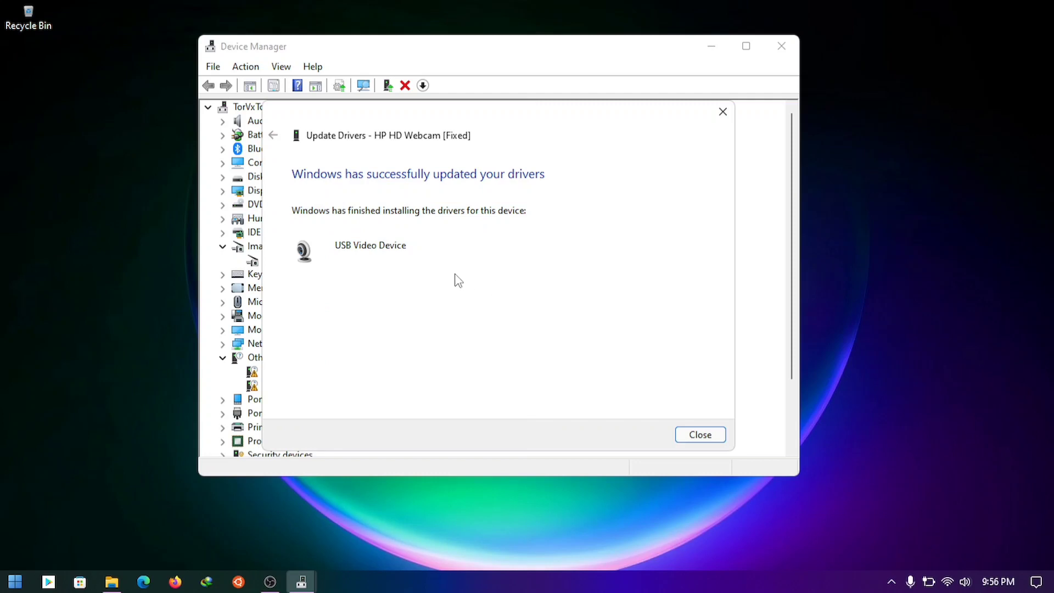
pyautogui.click(701, 434)
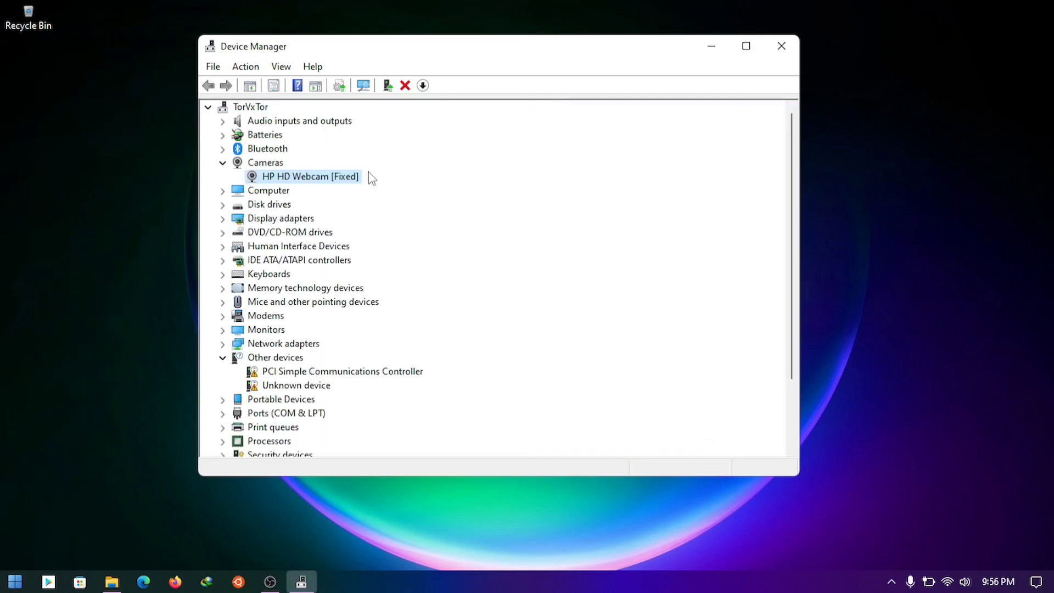
pyautogui.click(223, 163)
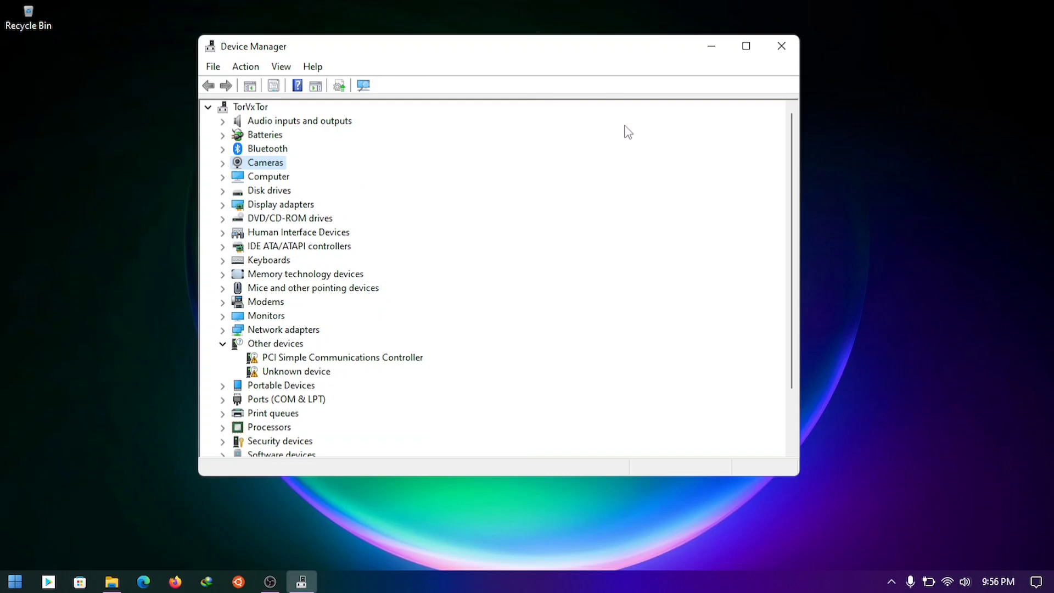
pyautogui.click(782, 45)
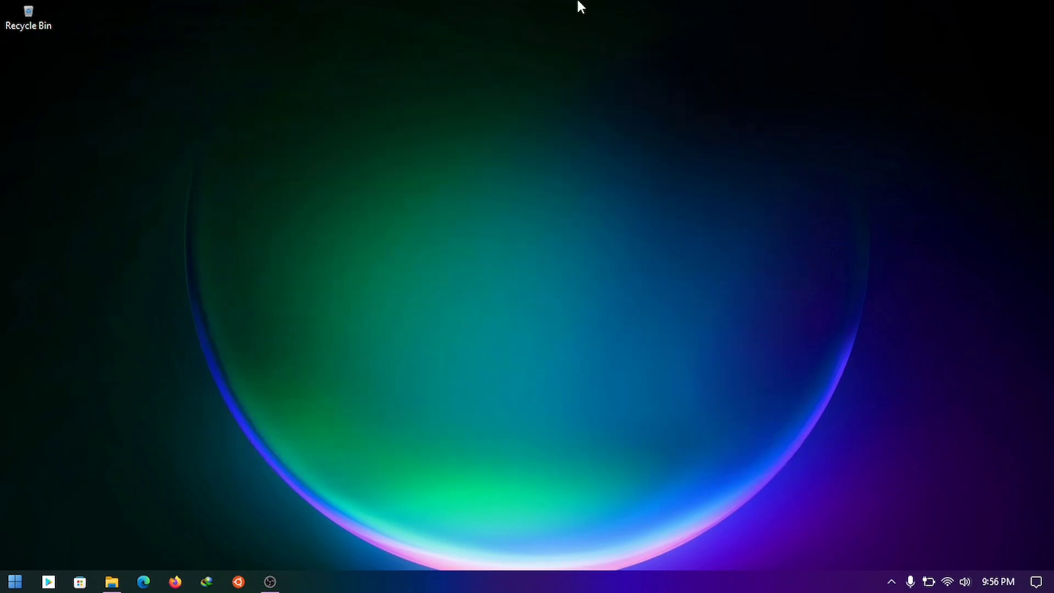
pyautogui.click(15, 582)
pyautogui.write('can')
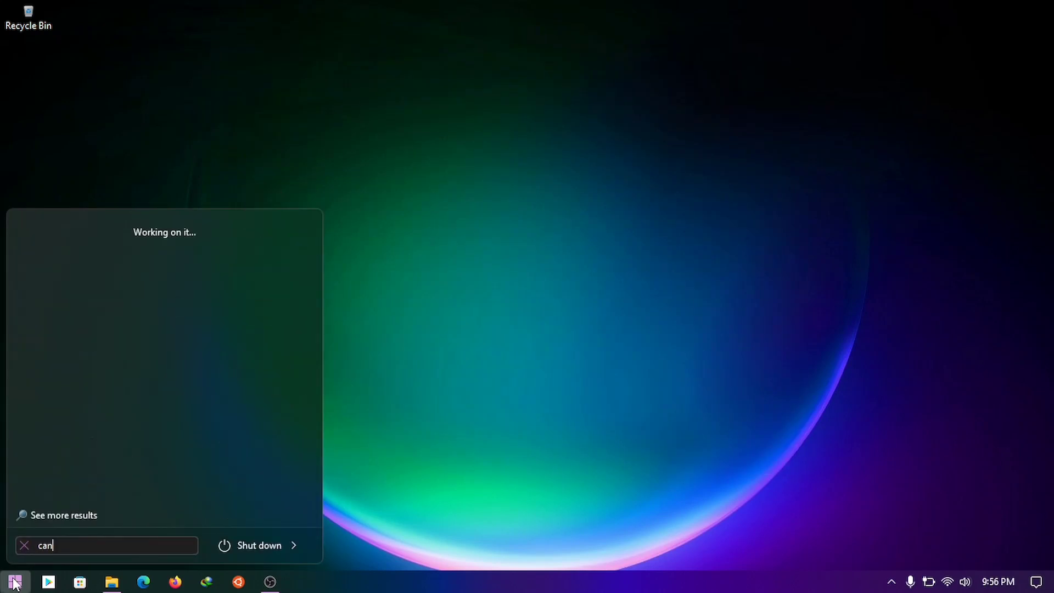
pyautogui.press('BackSpace')
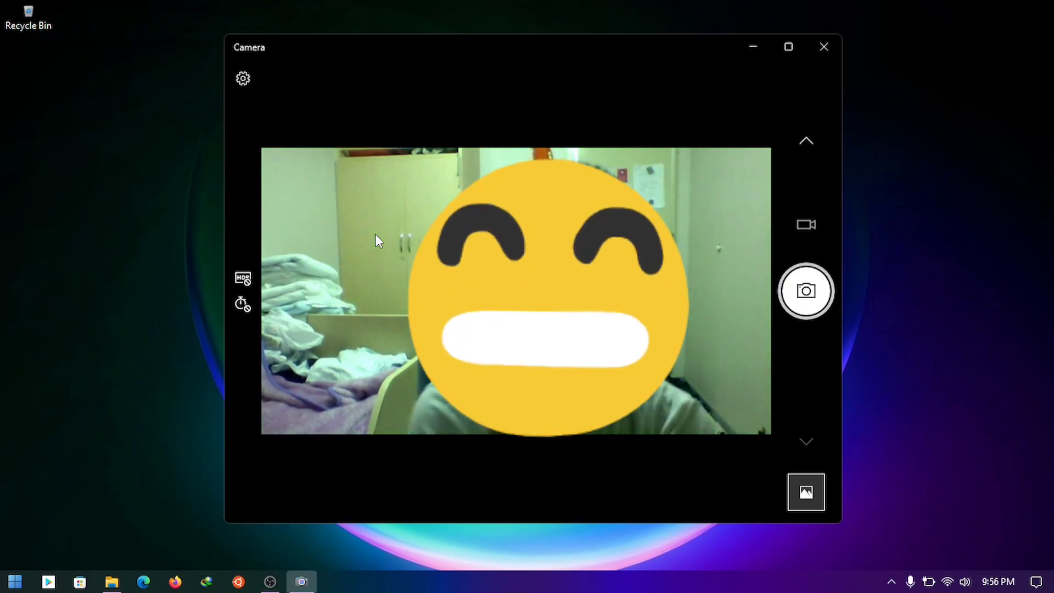
pyautogui.hotkey('alt', 'F4')
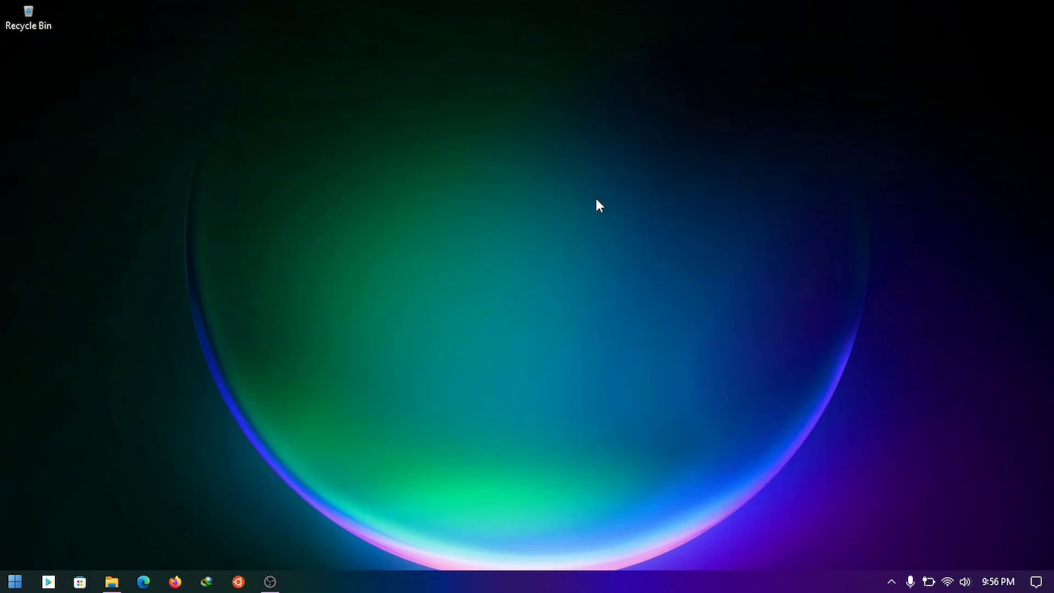